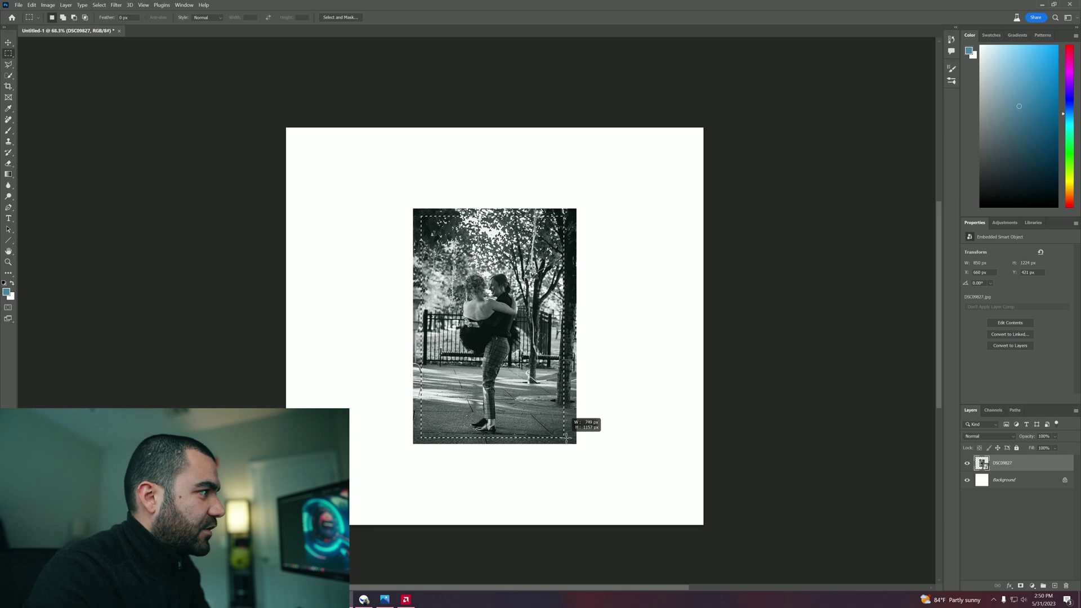
# - Extend the black-and-white photo across the blank canvas by Generative Fill without a prompt, selecting just inside its edges and inverting, and show the third variation
pyautogui.moveTo(571, 439); pyautogui.dragTo(571, 439)
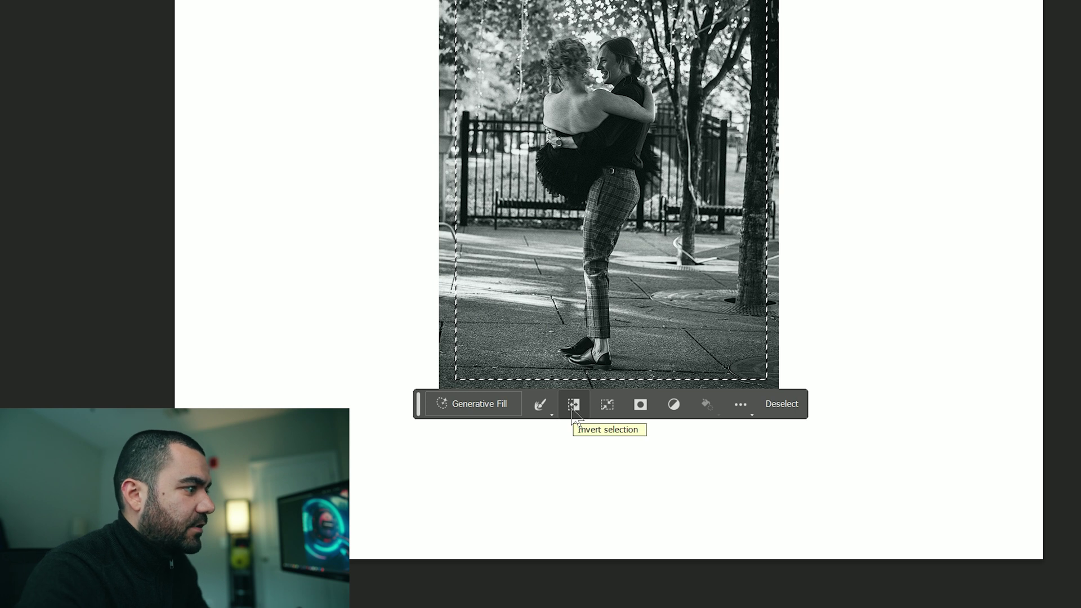
pyautogui.click(572, 411)
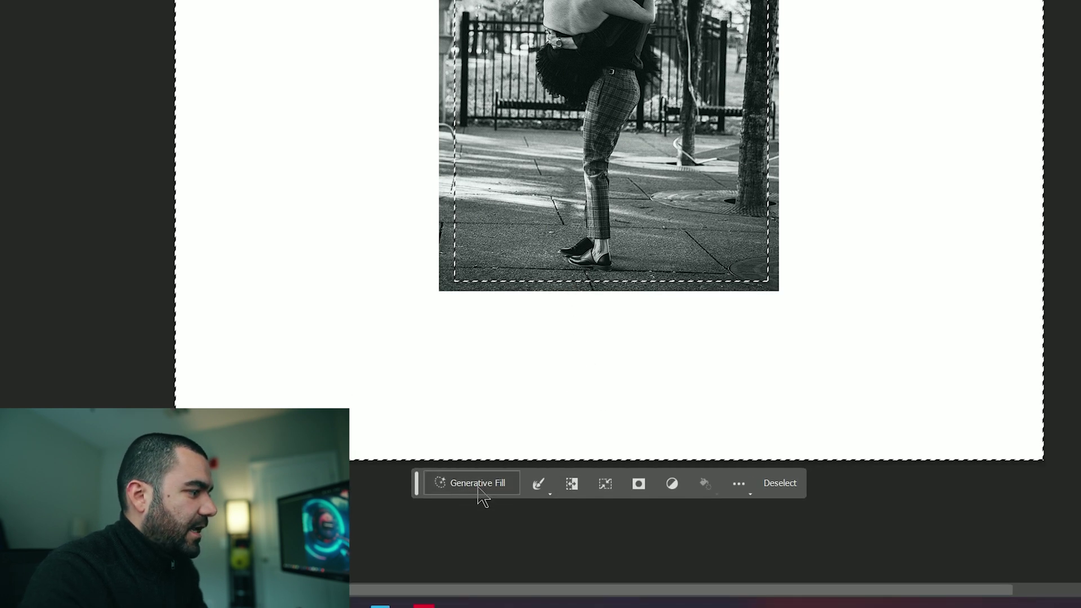
pyautogui.click(485, 488)
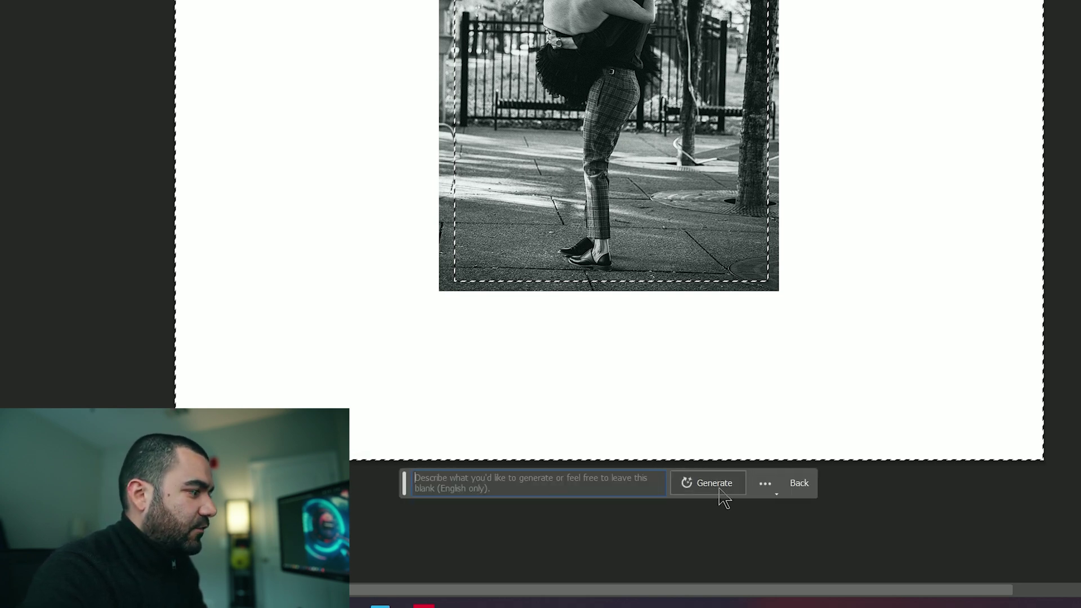
pyautogui.click(713, 484)
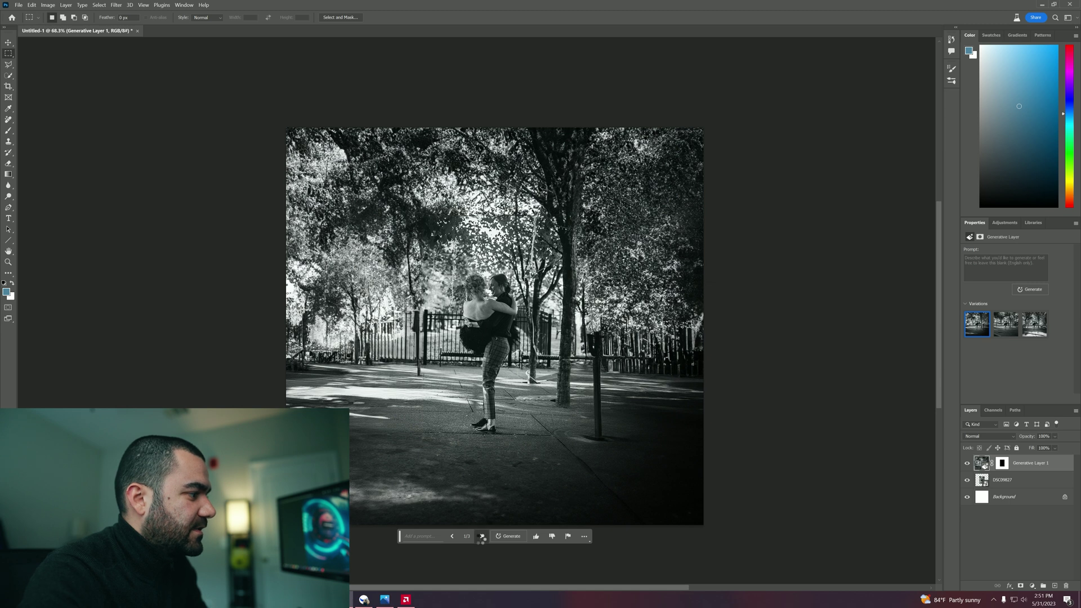
pyautogui.click(481, 537)
pyautogui.click(481, 540)
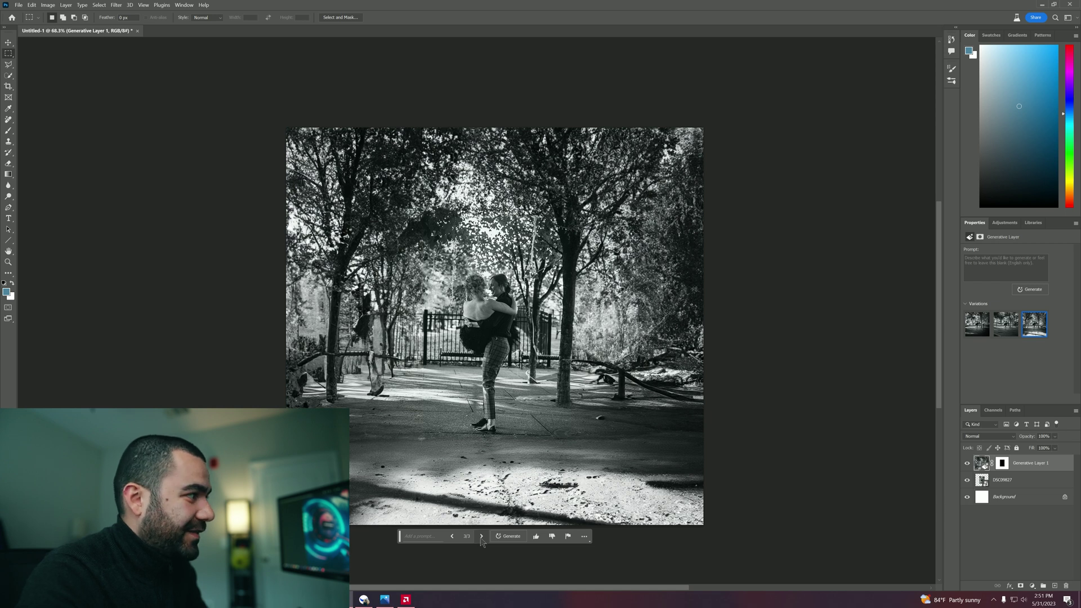
# - Regenerate the surroundings outside a rectangle around the couple with a prompt-free Generative Fill and choose the second variation
pyautogui.moveTo(421, 259); pyautogui.dragTo(569, 465)
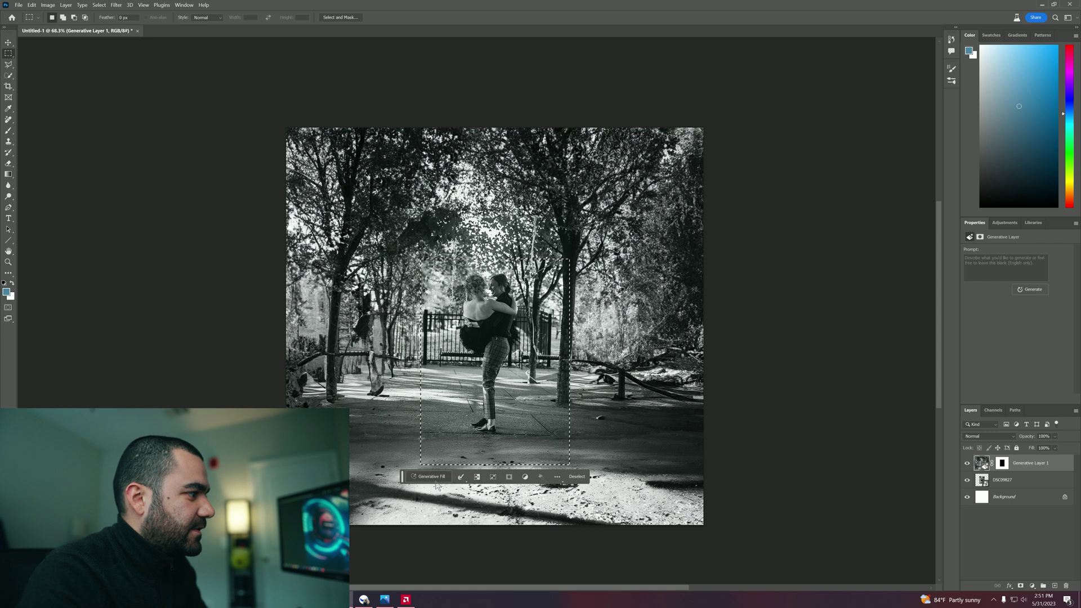
pyautogui.hotkey('ctrl', 'shift', 'i')
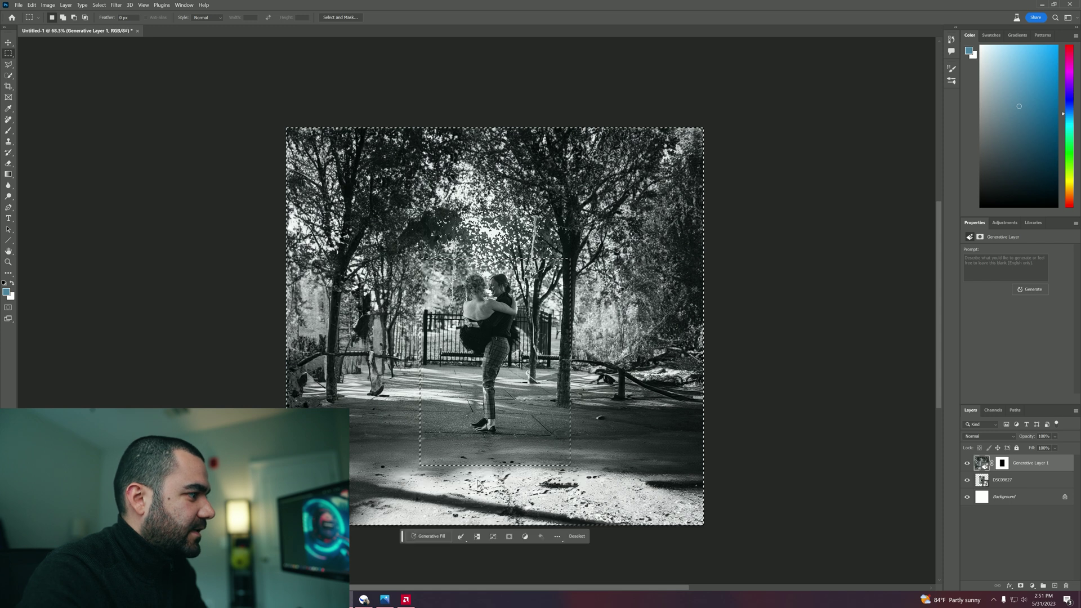
pyautogui.click(431, 536)
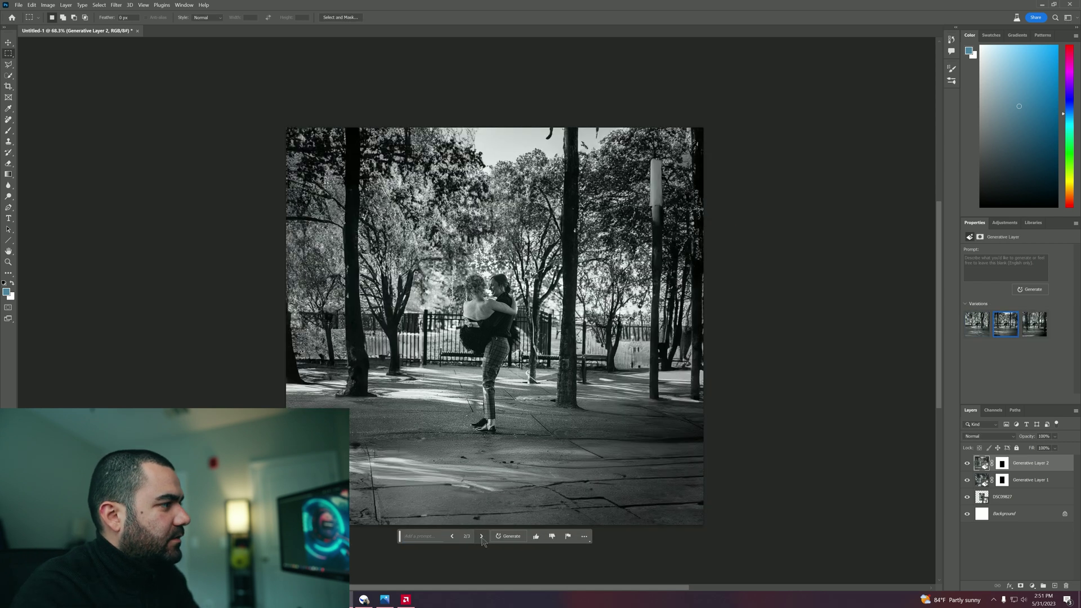
pyautogui.click(482, 536)
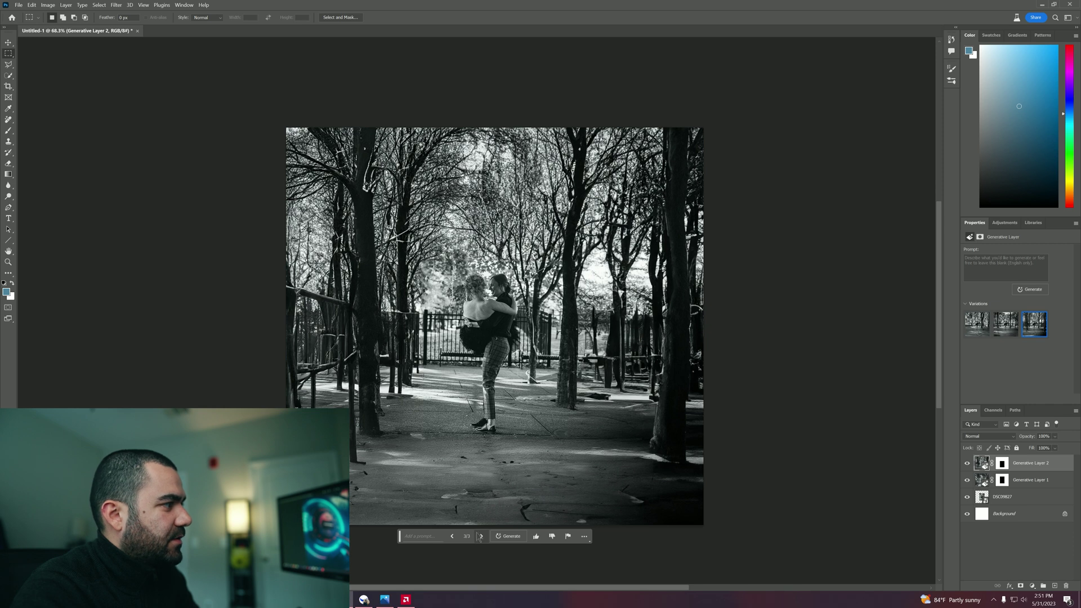
pyautogui.click(453, 536)
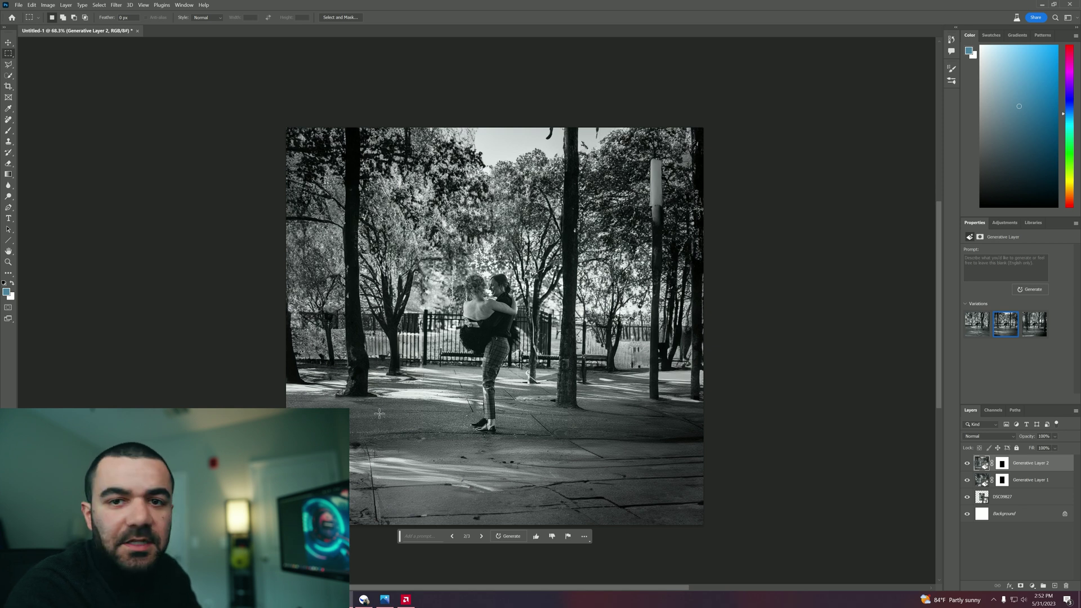
# - Regenerate the full-width strip of pavement below the couple's feet with Generative Fill, using a text prompt
pyautogui.moveTo(282, 438); pyautogui.dragTo(718, 535)
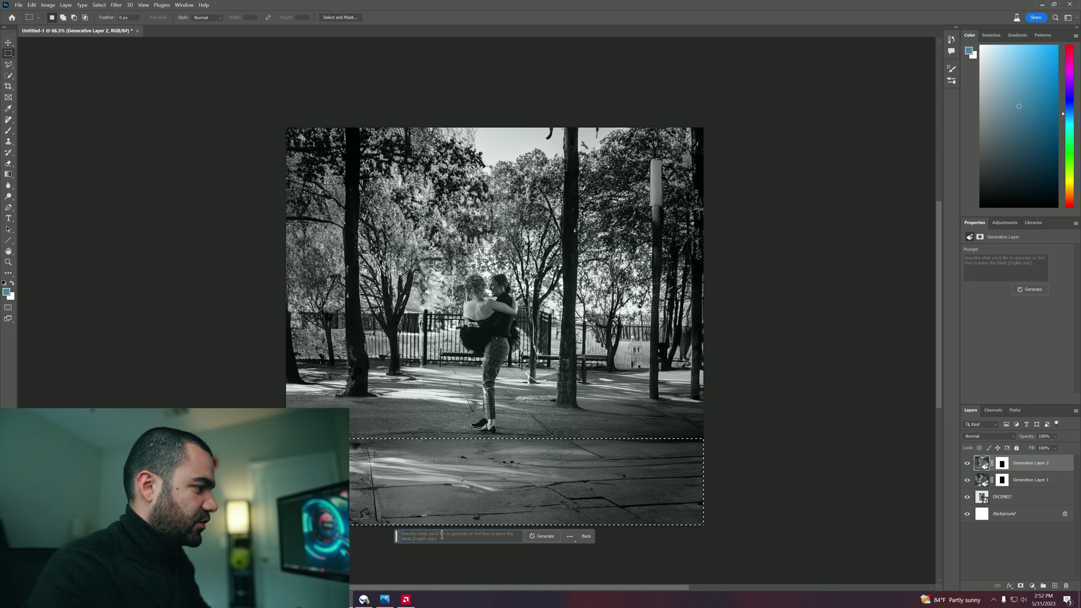
pyautogui.write('d')
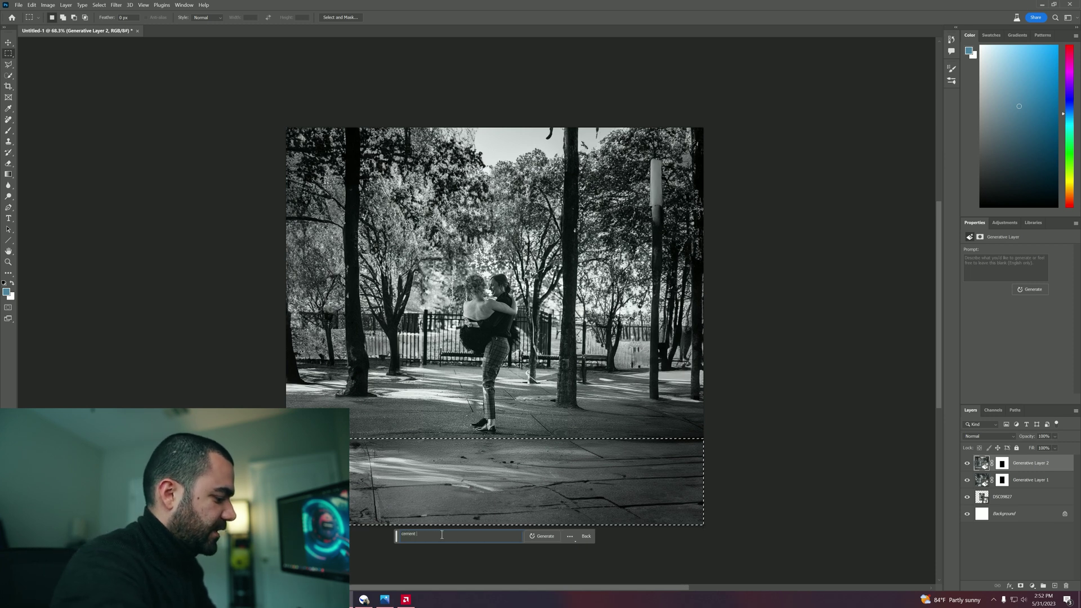
pyautogui.press('BackSpace')
pyautogui.press('BackSpace')
pyautogui.press('BackSpace')
pyautogui.press('BackSpace')
pyautogui.press('BackSpace')
pyautogui.press('BackSpace')
pyautogui.press('BackSpace')
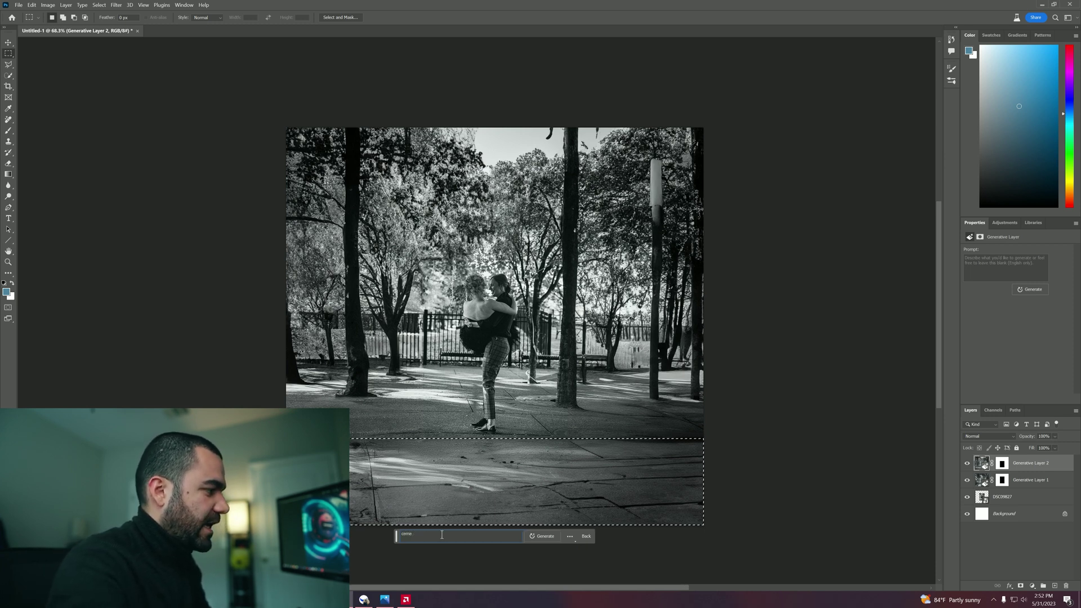
pyautogui.click(542, 536)
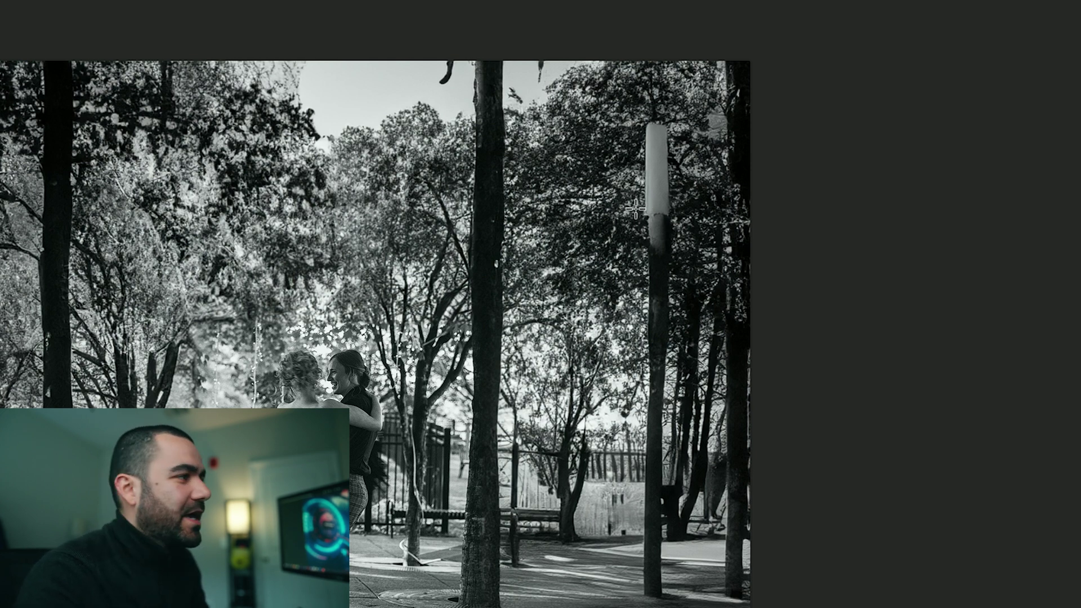
# - Replace the upper part of the lamp post among the trees with a prompt-free Generative Fill
pyautogui.moveTo(597, 103); pyautogui.dragTo(702, 427)
pyautogui.click(513, 446)
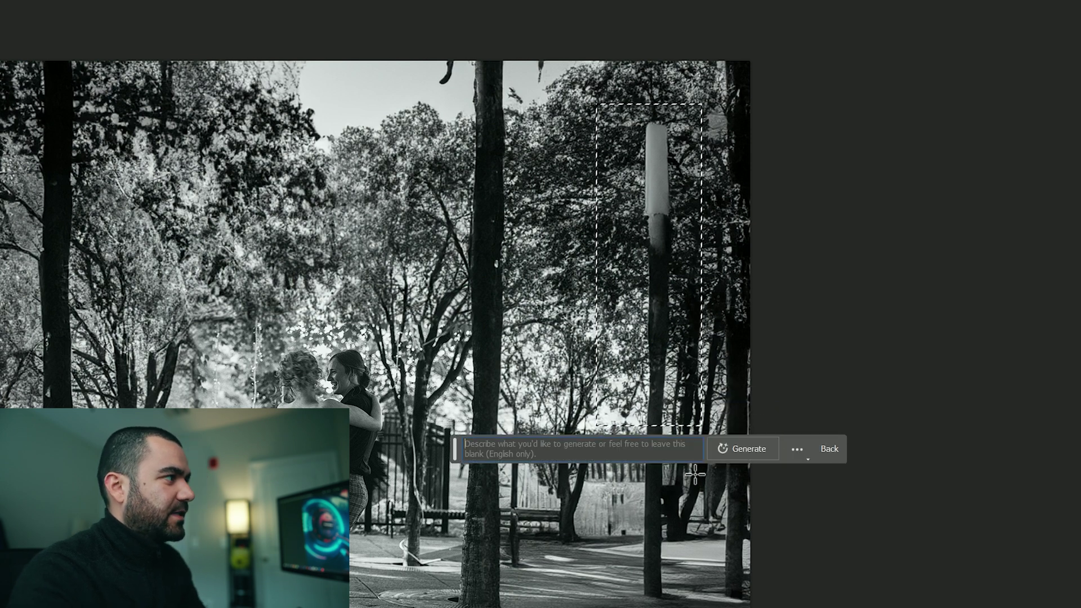
pyautogui.click(743, 449)
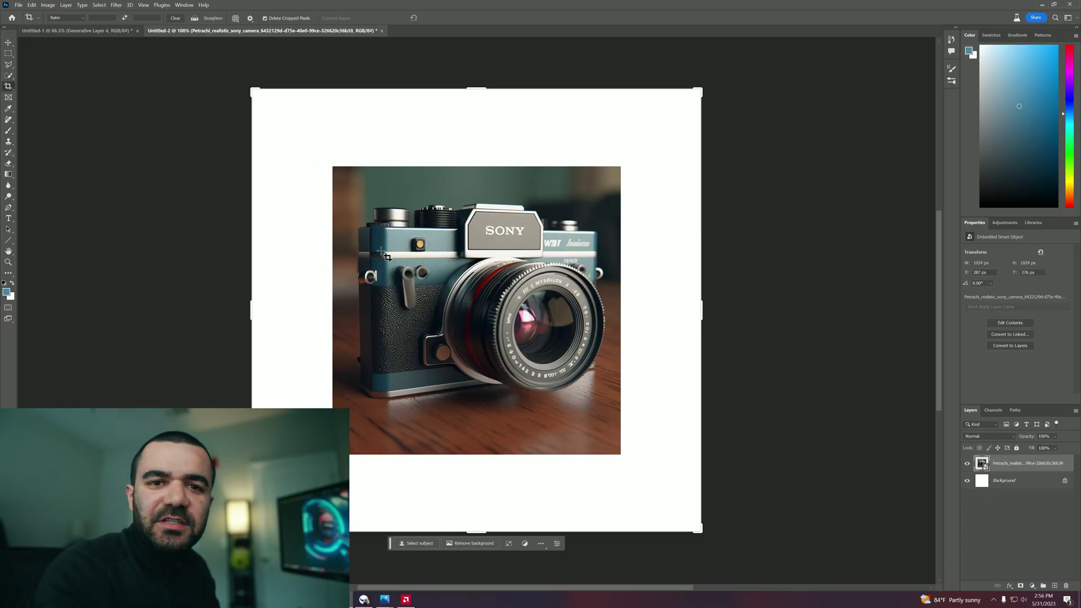
# - Extend the camera image over the white canvas by selecting just inside its edges, inverting the selection and running Generative Fill without a prompt
pyautogui.click(9, 53)
pyautogui.moveTo(344, 186); pyautogui.dragTo(613, 428)
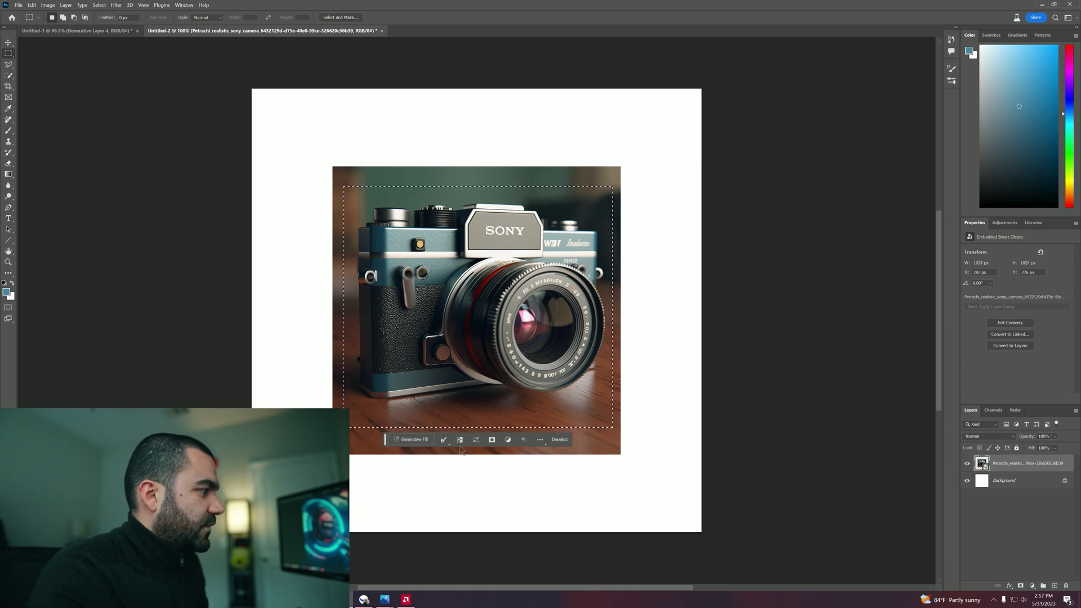
pyautogui.hotkey('ctrl', 'shift', 'i')
pyautogui.click(411, 549)
pyautogui.click(539, 543)
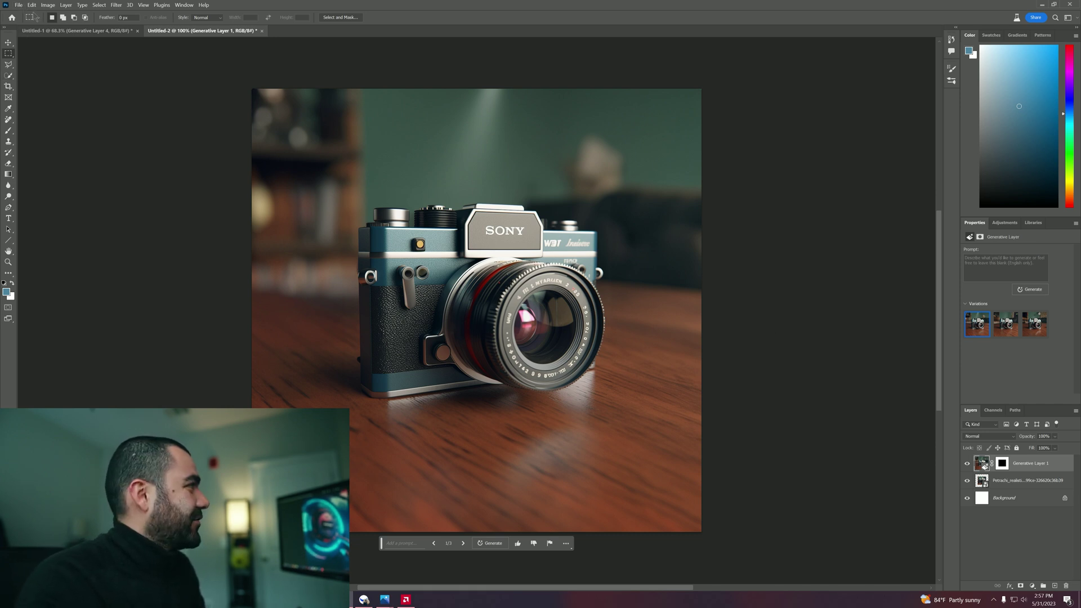
# - Create a new document and place the wedding photo of the couple on the staircase in it
pyautogui.click(19, 5)
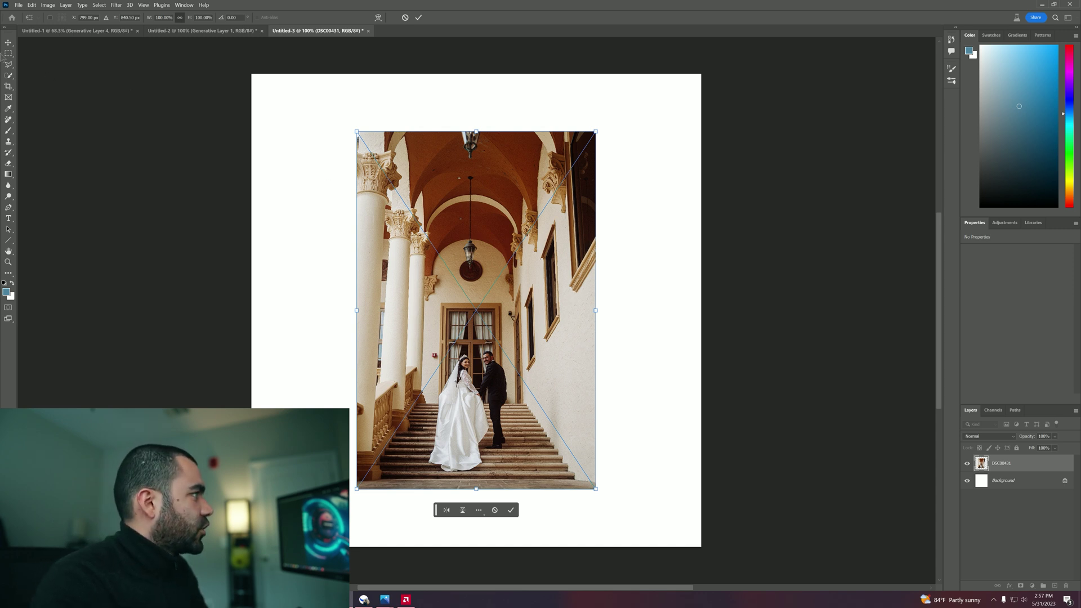
pyautogui.click(9, 54)
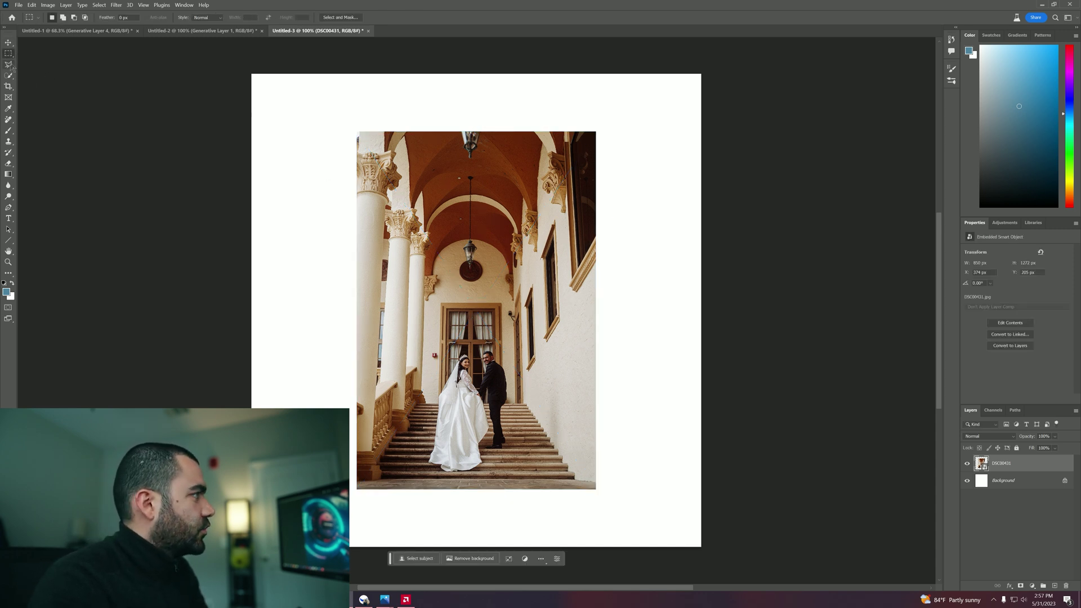
# - Enlarge the canvas on all sides with the Crop tool and centre the wedding photo on it
pyautogui.press('c')
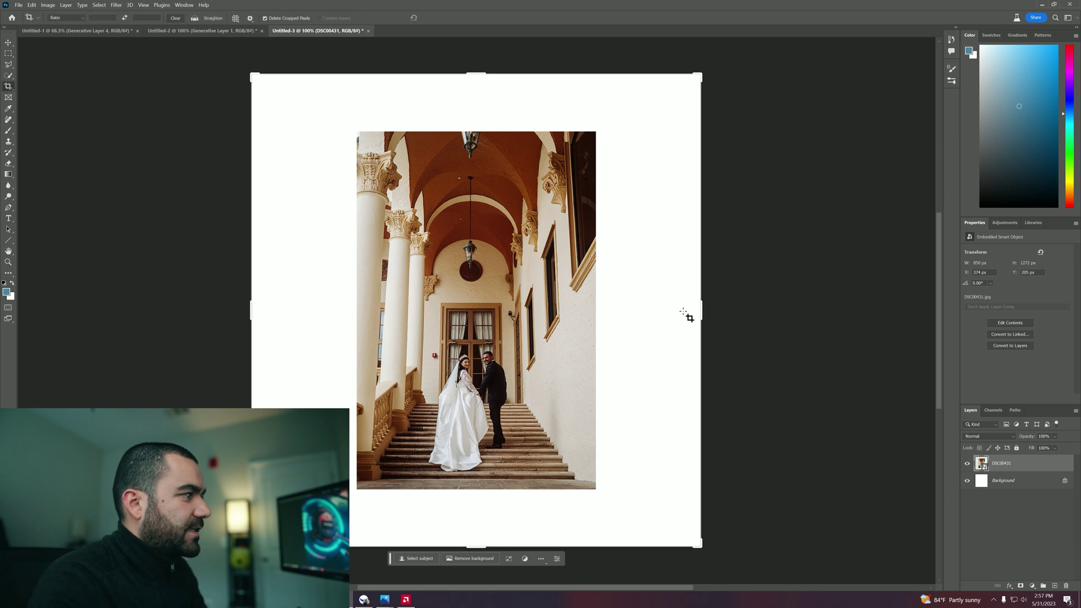
pyautogui.moveTo(701, 311); pyautogui.dragTo(782, 311)
pyautogui.moveTo(212, 318); pyautogui.dragTo(101, 308)
pyautogui.moveTo(496, 549); pyautogui.dragTo(480, 583)
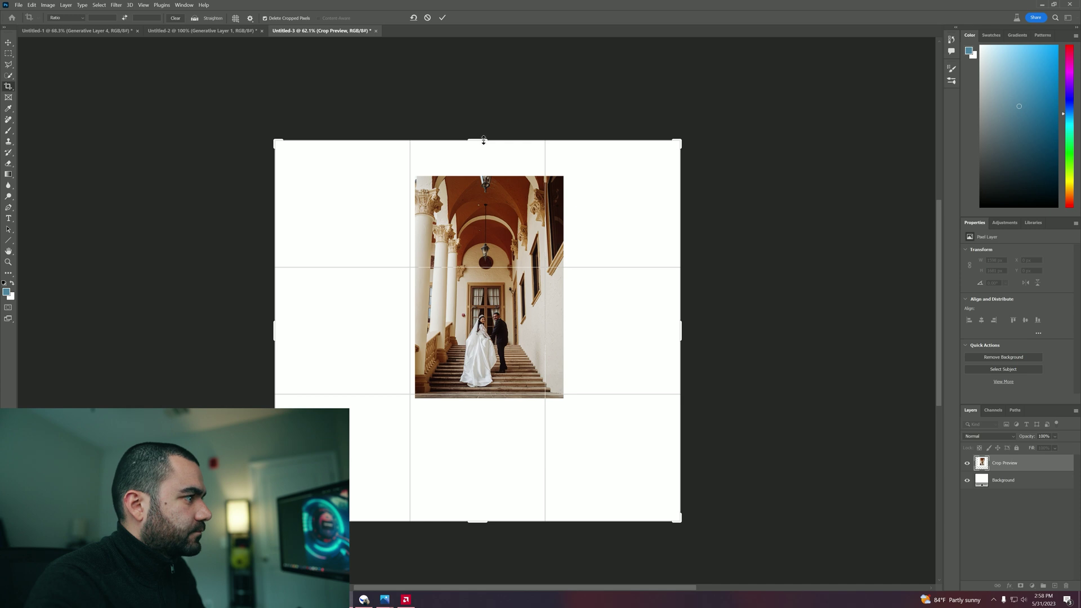
pyautogui.moveTo(483, 141); pyautogui.dragTo(490, 121)
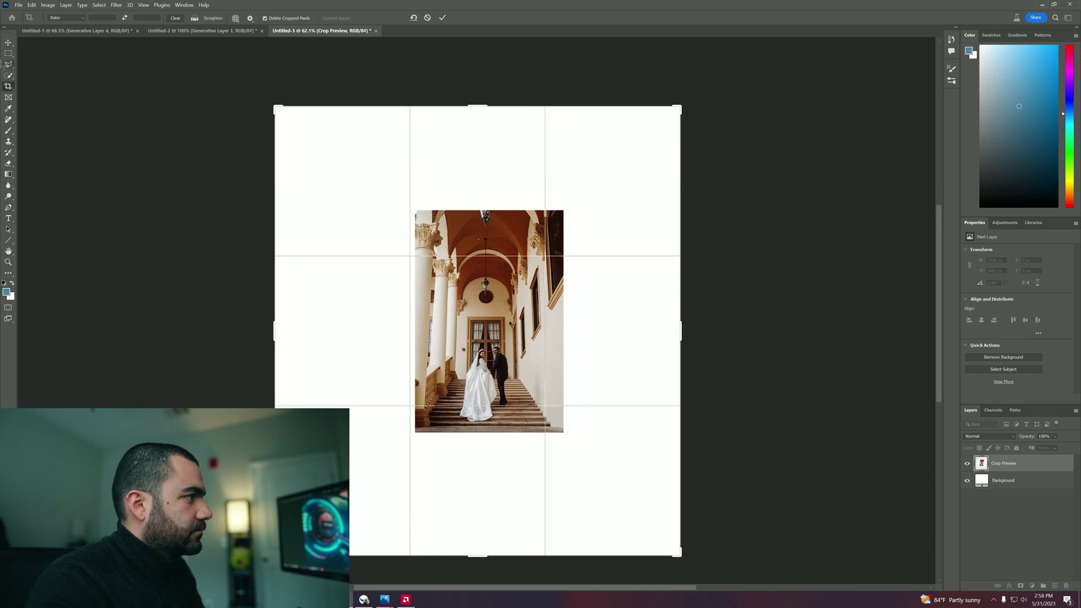
pyautogui.press('Return')
pyautogui.press('v')
pyautogui.moveTo(488, 304); pyautogui.dragTo(477, 313)
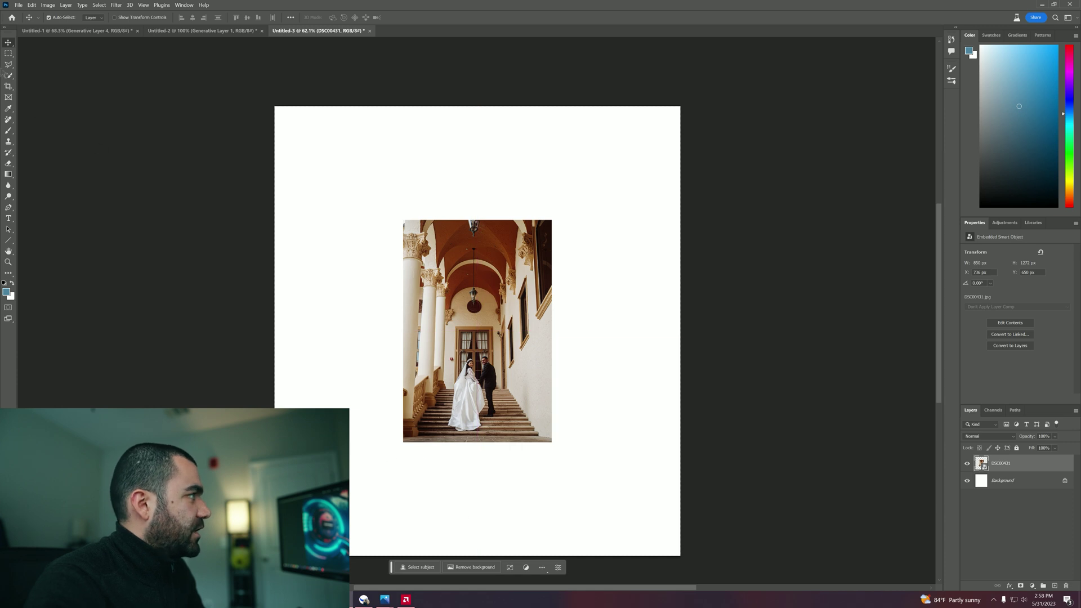
# - Fill the area around the wedding photo's inner part using an inverted selection and prompt-free Generative Fill, and choose the first variation
pyautogui.press('m')
pyautogui.moveTo(417, 244); pyautogui.dragTo(533, 435)
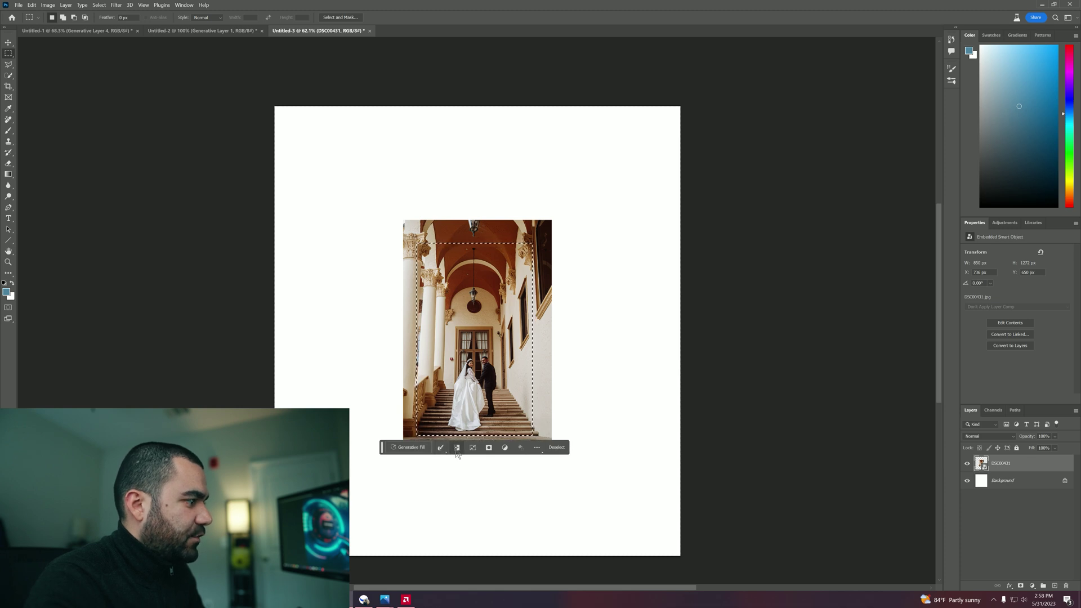
pyautogui.click(457, 449)
pyautogui.click(422, 565)
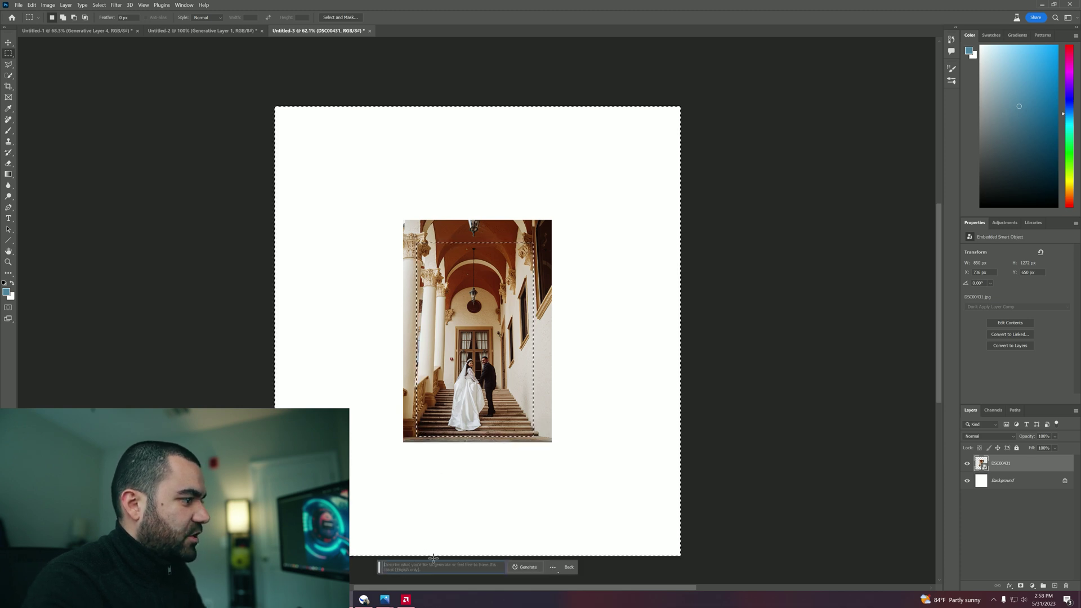
pyautogui.click(522, 567)
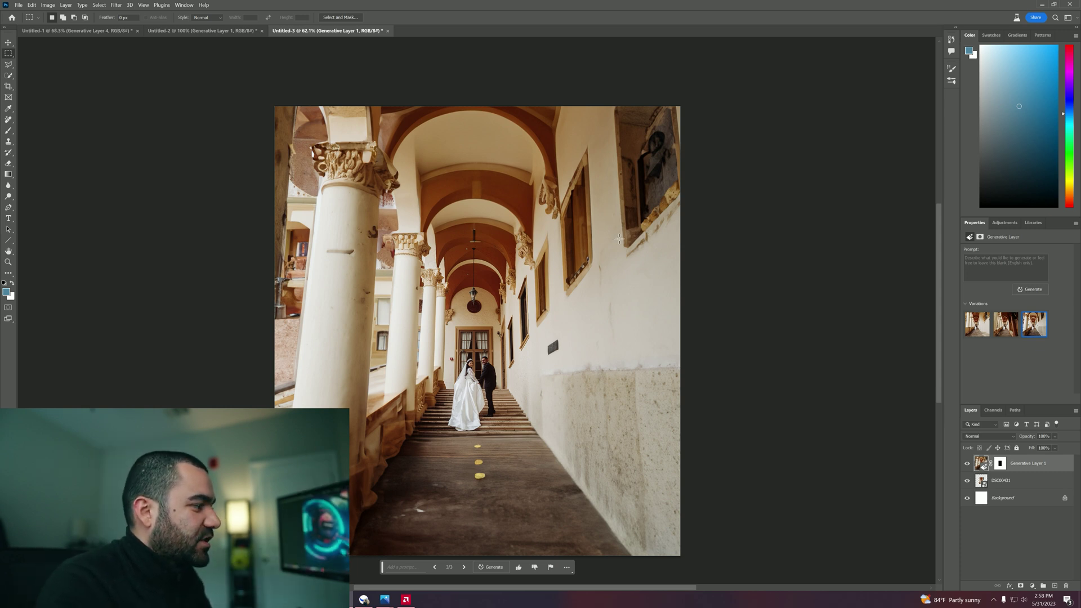
pyautogui.click(437, 569)
pyautogui.click(435, 568)
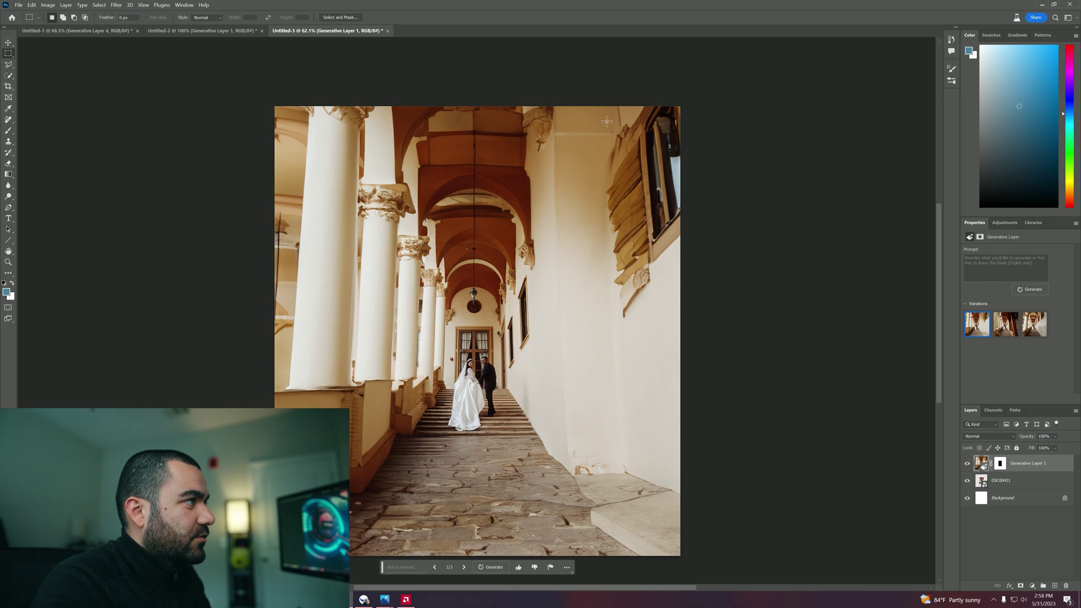
# - Regenerate the distorted window and wall area in the image's upper right corner with a prompt-free Generative Fill
pyautogui.moveTo(699, 195); pyautogui.dragTo(704, 336)
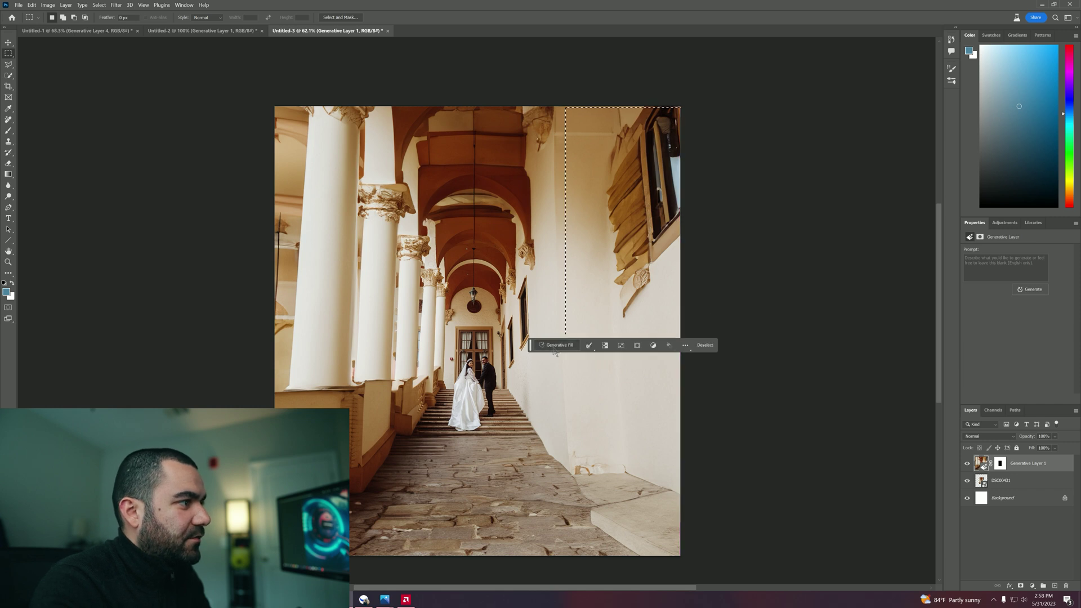
pyautogui.click(555, 345)
pyautogui.click(673, 346)
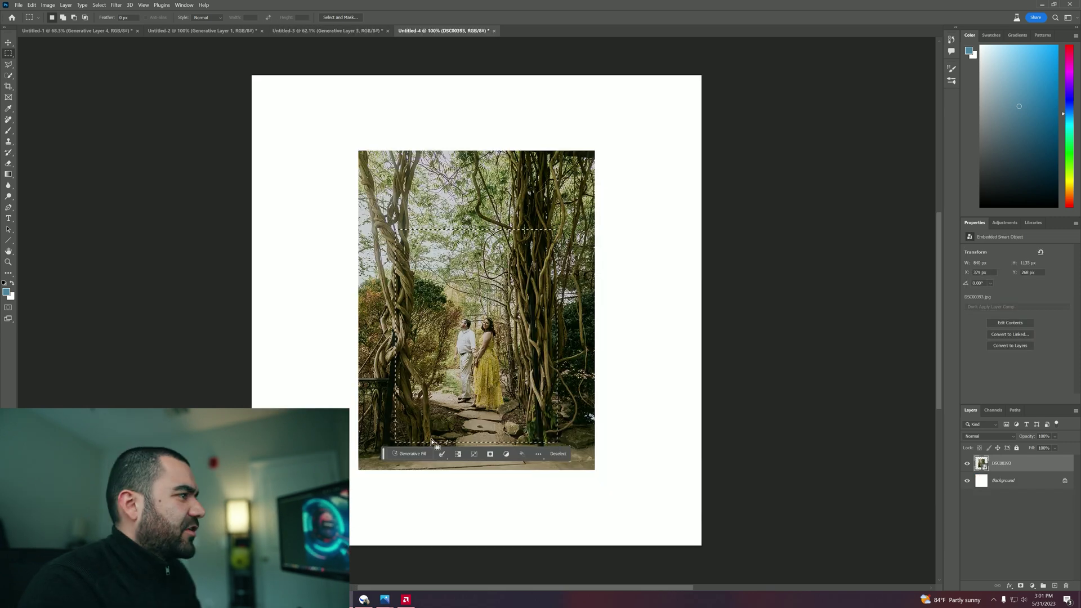
# - Invert the selection around the couple in the garden photo and extend the scene across the canvas with a prompt-free Generative Fill
pyautogui.click(458, 454)
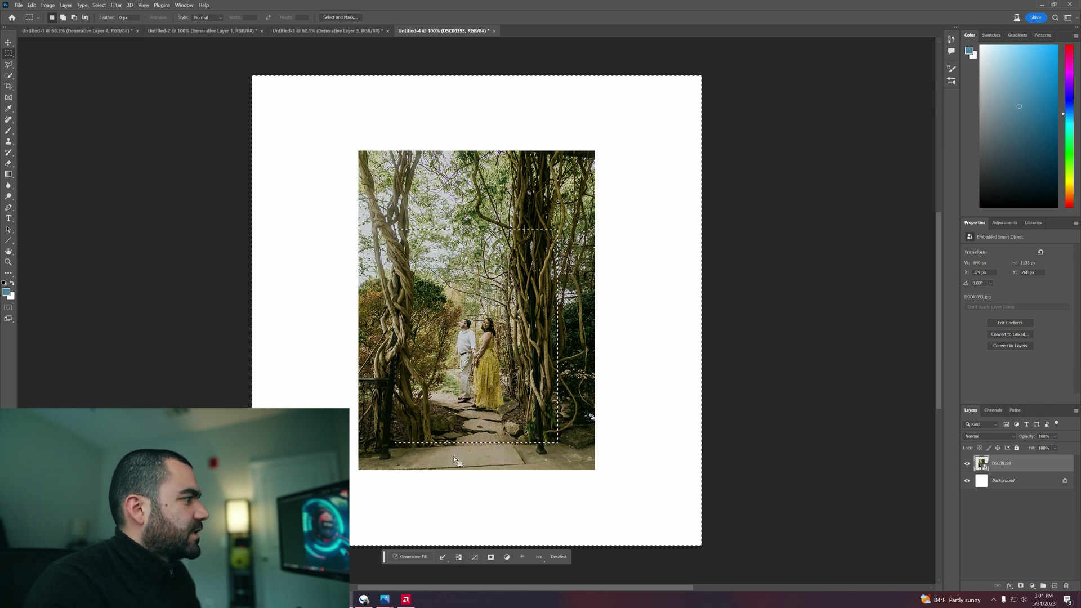
pyautogui.click(413, 556)
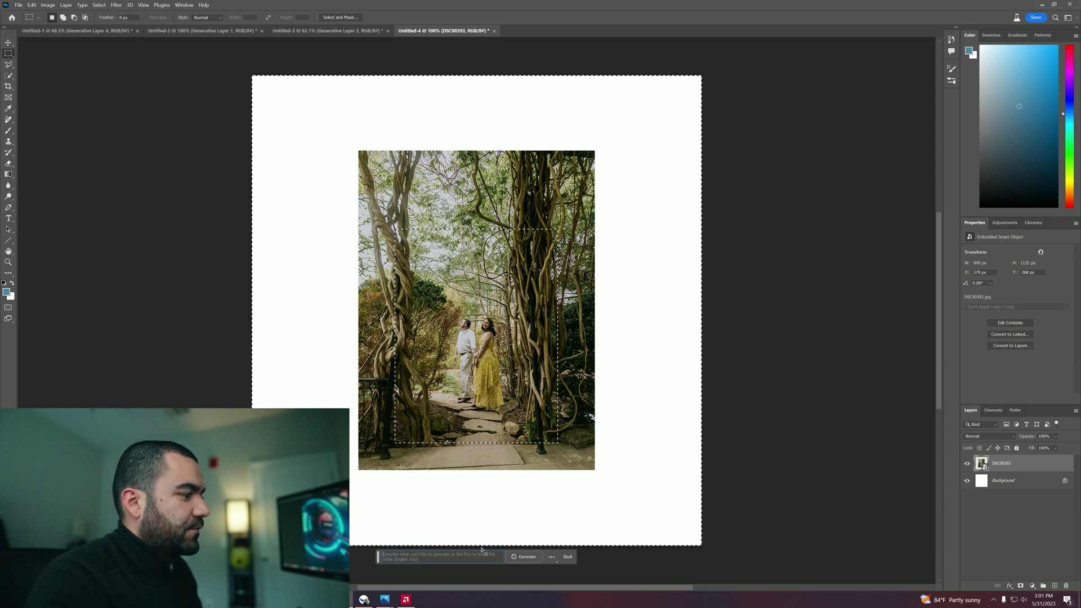
pyautogui.click(525, 557)
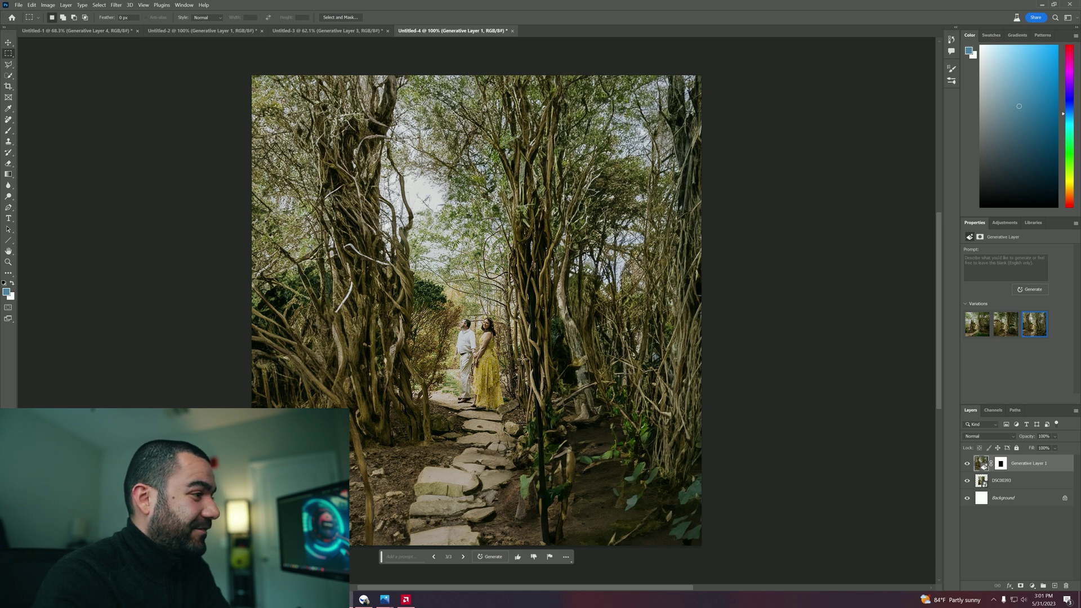
# - Regenerate the ground and vines in the garden image's lower right corner with a prompt-free Generative Fill
pyautogui.moveTo(523, 359); pyautogui.dragTo(703, 547)
pyautogui.scroll(-3, 570, 506)
pyautogui.click(545, 488)
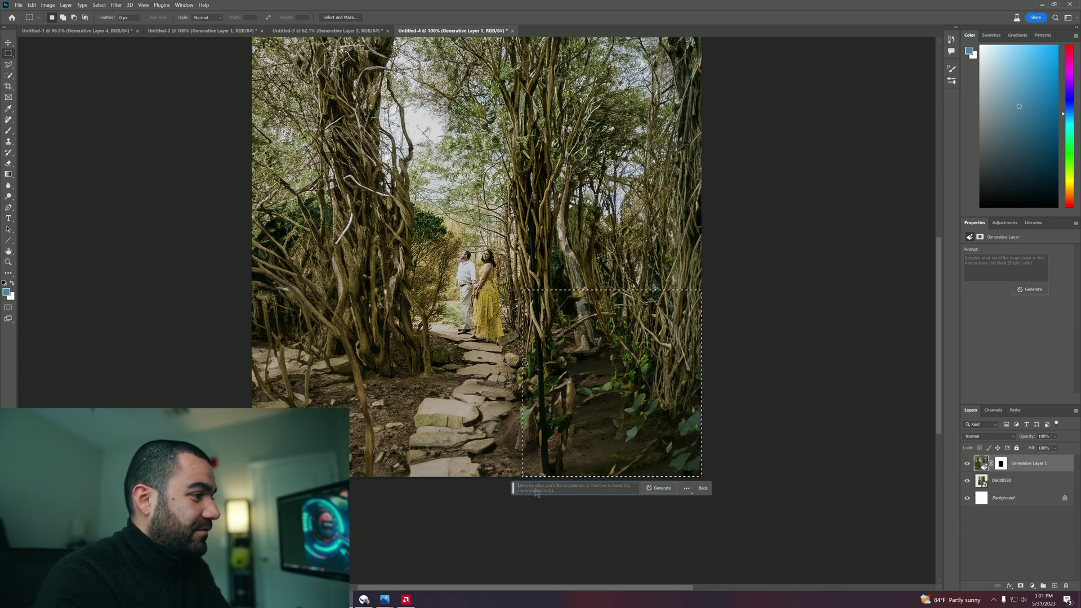
pyautogui.click(659, 489)
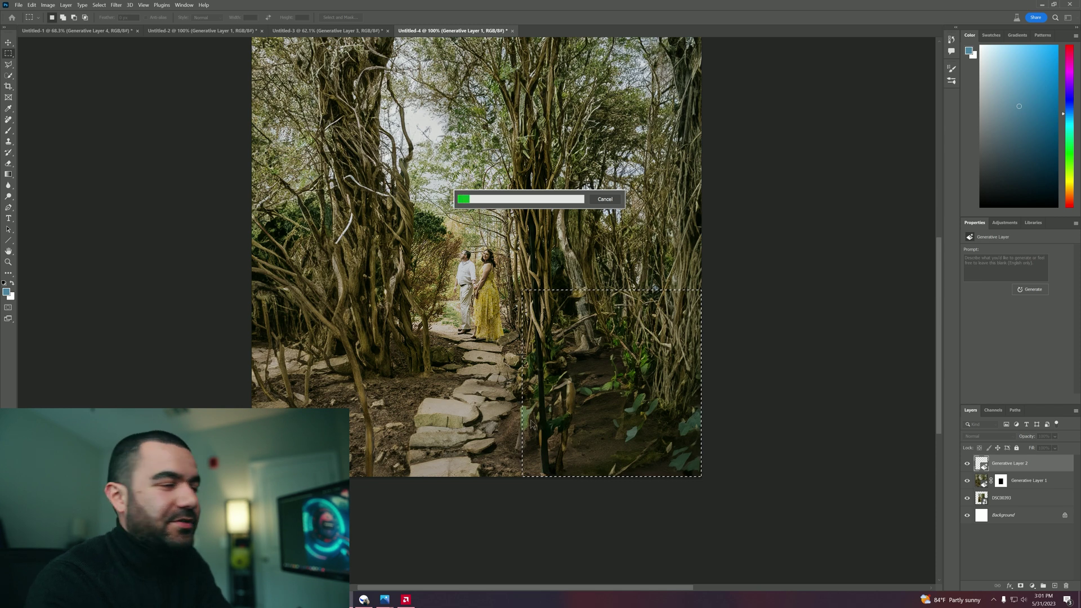
# - Go through the variations of the regenerated lower right corner in the garden image up to the third one
pyautogui.scroll(2, 533, 424)
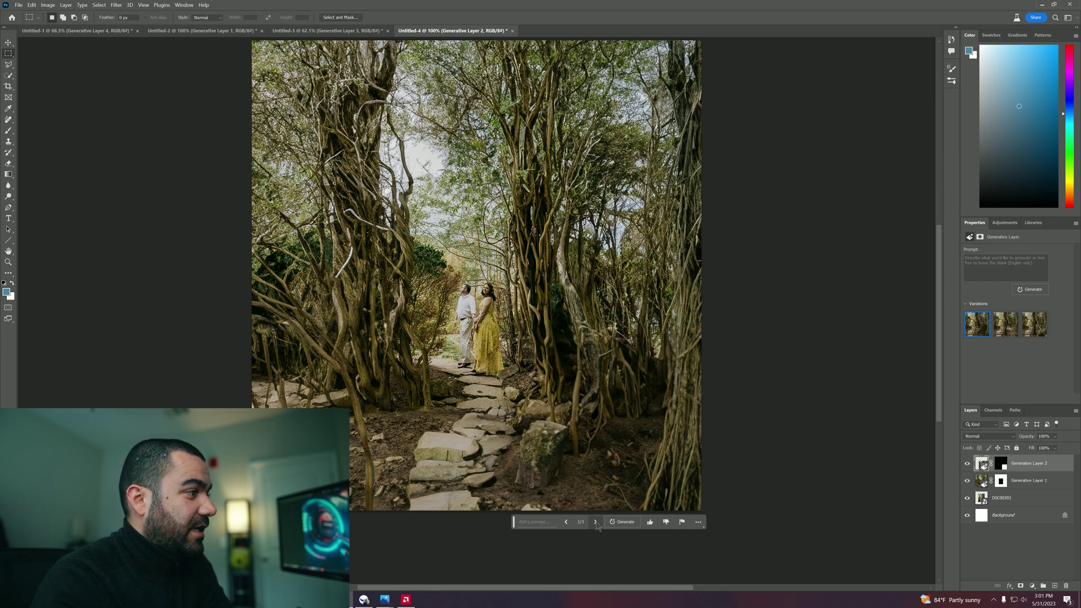
pyautogui.click(596, 523)
pyautogui.click(595, 522)
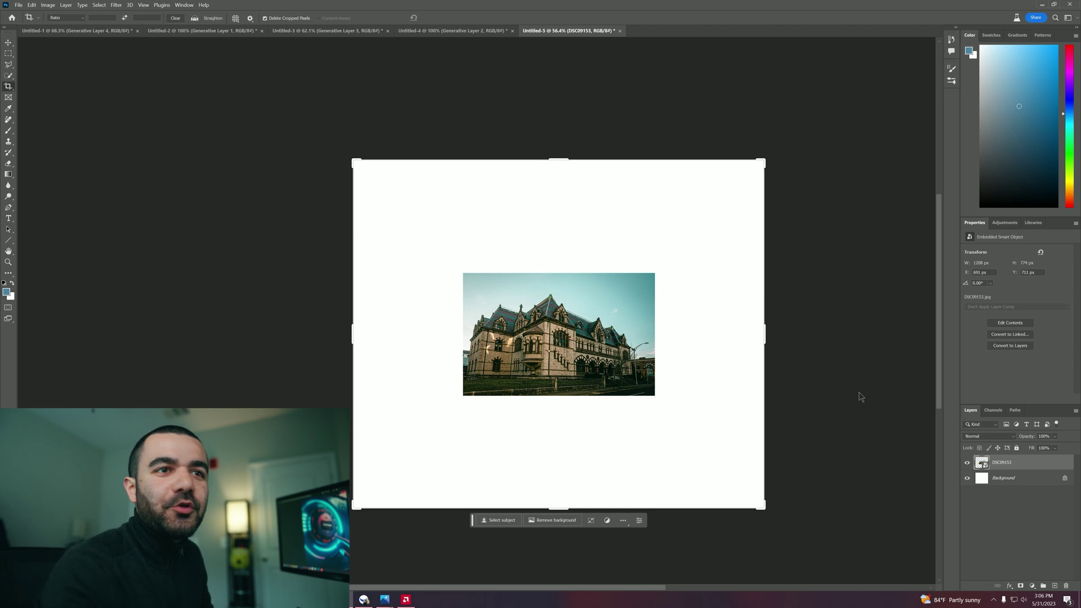
# - Select the building photo's inner part, invert the selection, and extend the scene across the canvas with a prompt-free Generative Fill
pyautogui.scroll(2, 855, 394)
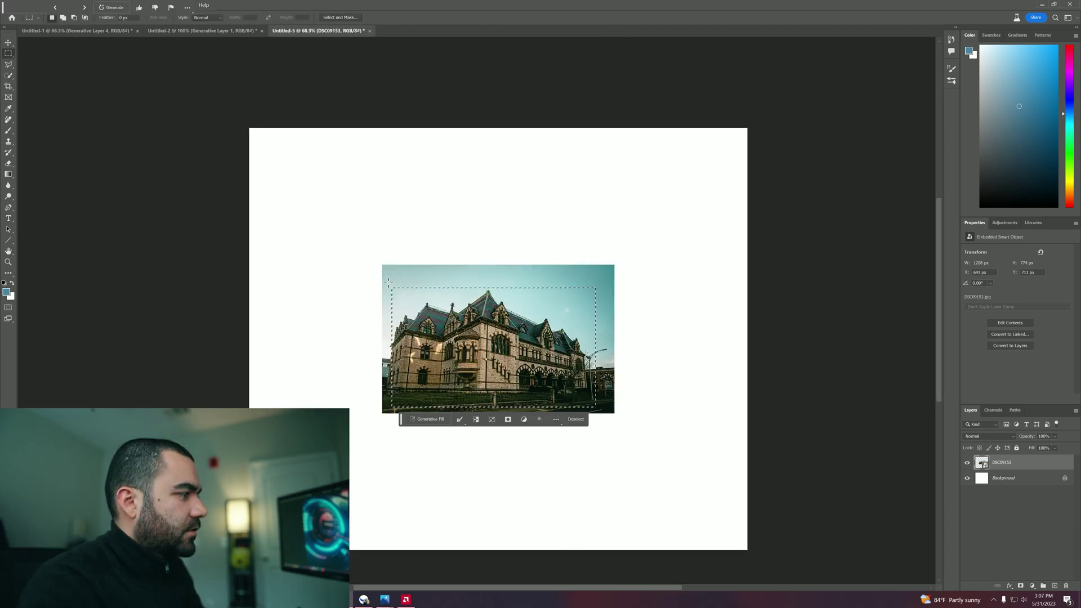
pyautogui.moveTo(387, 281); pyautogui.dragTo(604, 410)
pyautogui.hotkey('ctrl', 'shift', 'i')
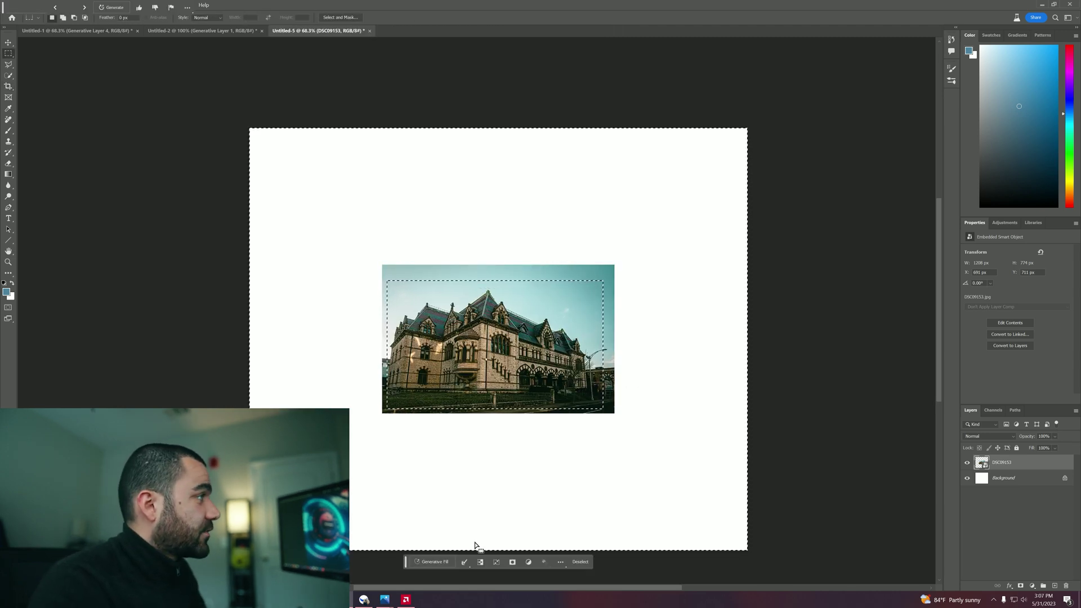
pyautogui.click(443, 564)
pyautogui.click(584, 563)
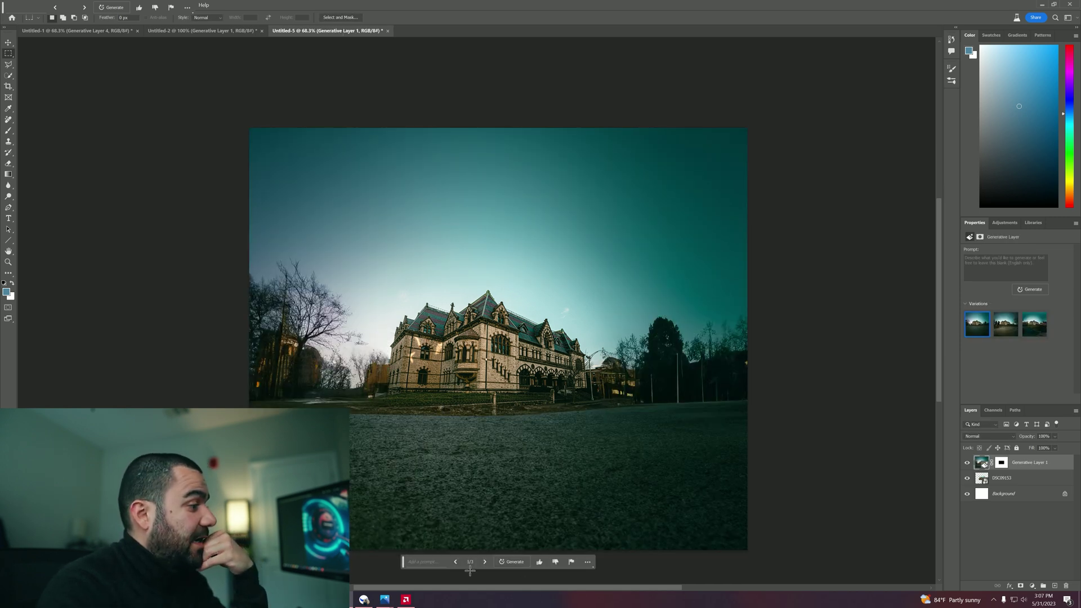
# - Compare the three generated variations of the building's surroundings and return to the first one
pyautogui.click(485, 562)
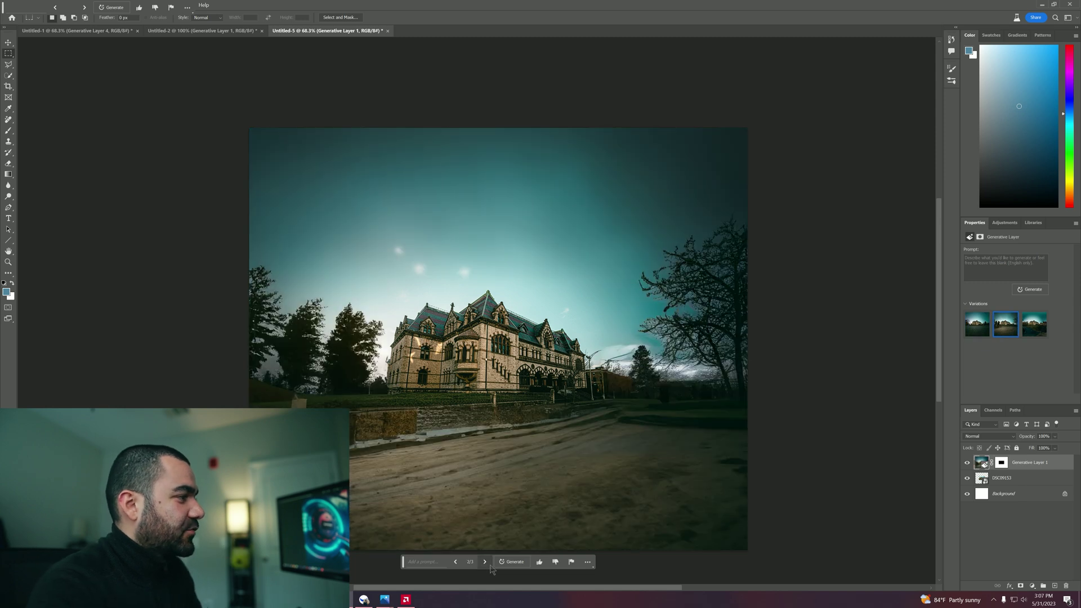
pyautogui.click(486, 562)
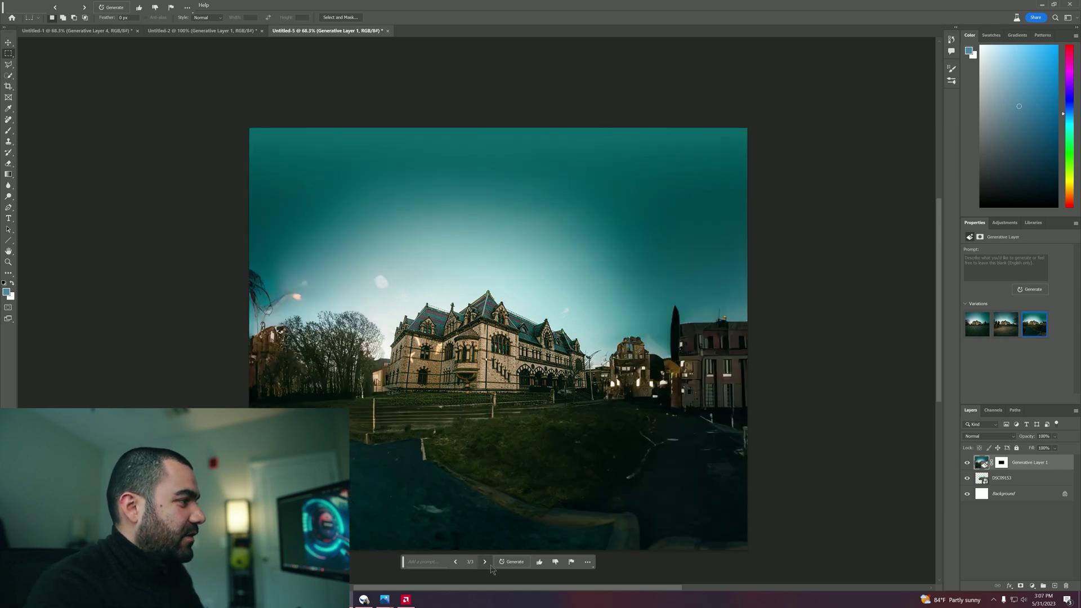
pyautogui.click(456, 562)
pyautogui.click(456, 562)
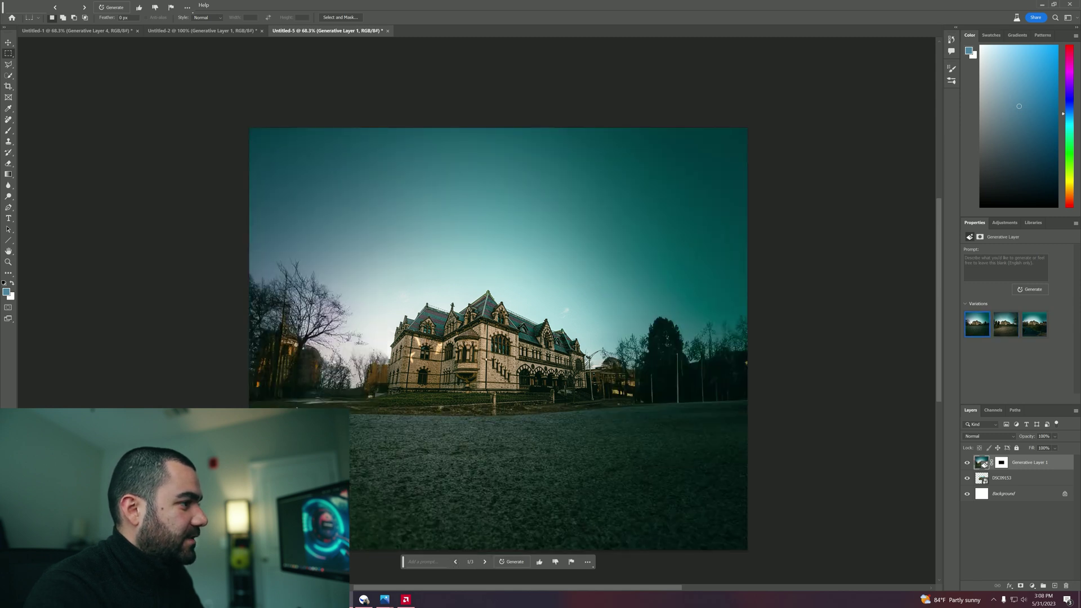
# - Select the full-width ground area below the building and regenerate it with a prompt-free Generative Fill
pyautogui.scroll(-2, 498, 338)
pyautogui.moveTo(754, 355); pyautogui.dragTo(242, 501)
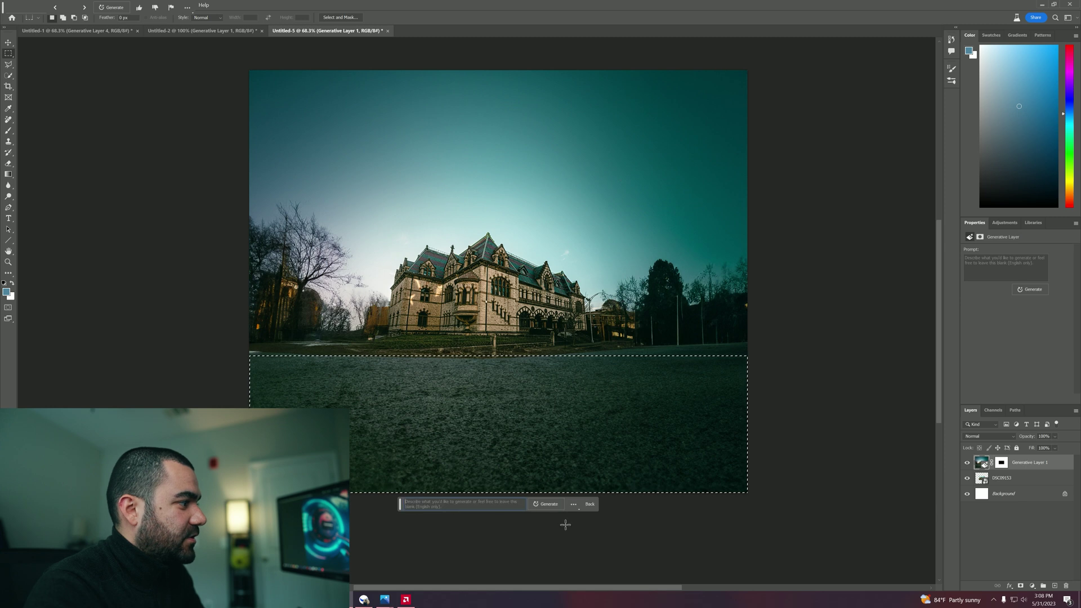
pyautogui.click(547, 504)
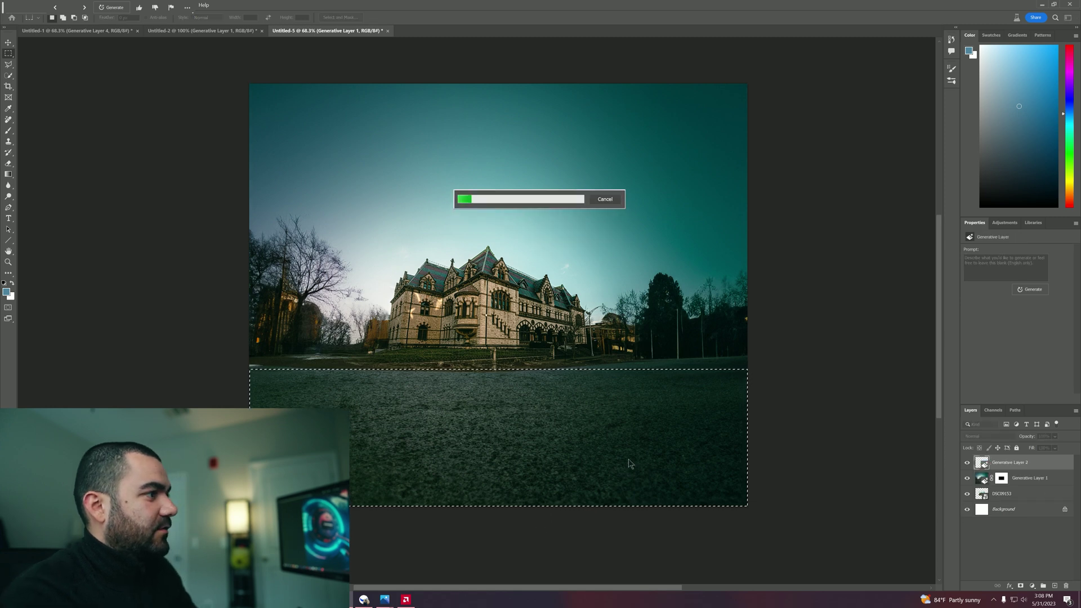